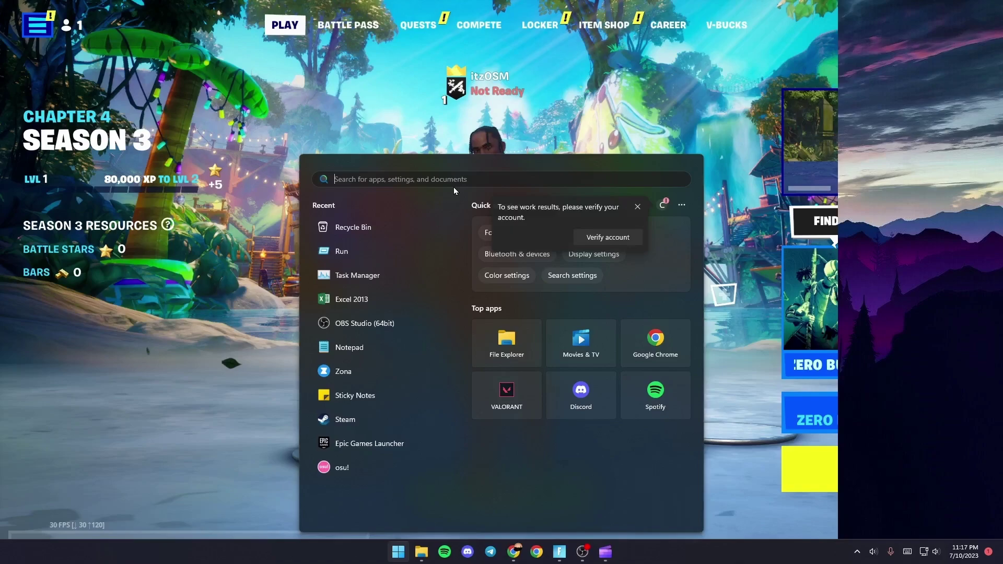
{"action": "type", "text": "tas"}
In Task Manager's Details list, open FortniteClient's options to set its priority to High
{"action": "left_click", "coordinate": [359, 259]}
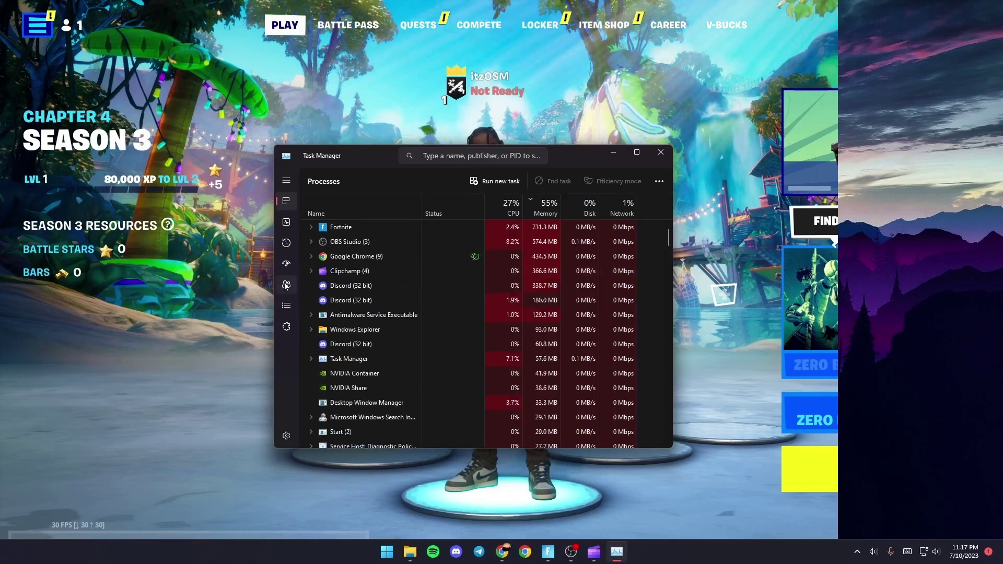
{"action": "left_click", "coordinate": [287, 308]}
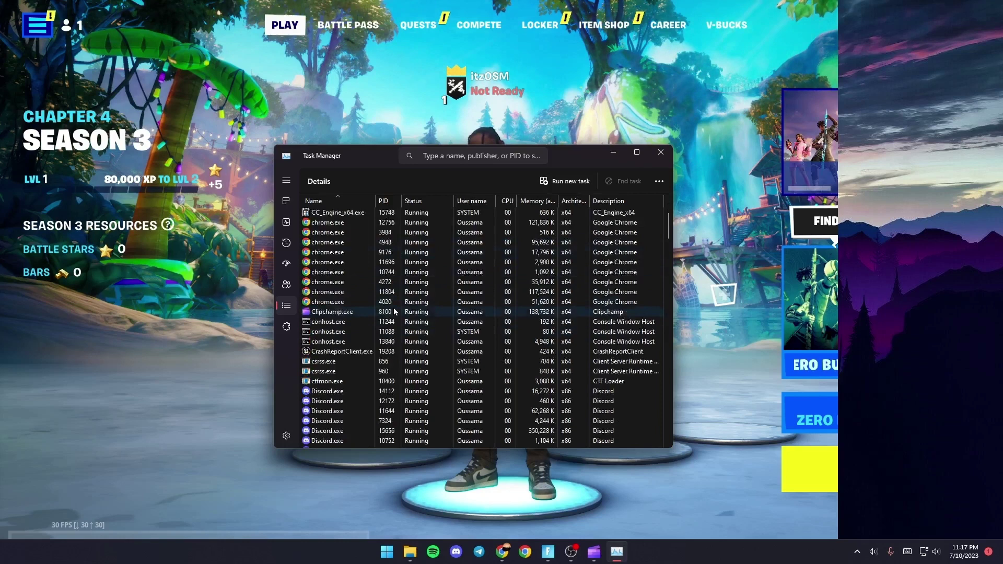
{"action": "scroll", "coordinate": [393, 311], "scroll_direction": "down", "scroll_amount": 5}
{"action": "scroll", "coordinate": [396, 303], "scroll_direction": "down", "scroll_amount": 3}
{"action": "scroll", "coordinate": [402, 329], "scroll_direction": "down", "scroll_amount": 3}
{"action": "scroll", "coordinate": [406, 354], "scroll_direction": "down", "scroll_amount": 4}
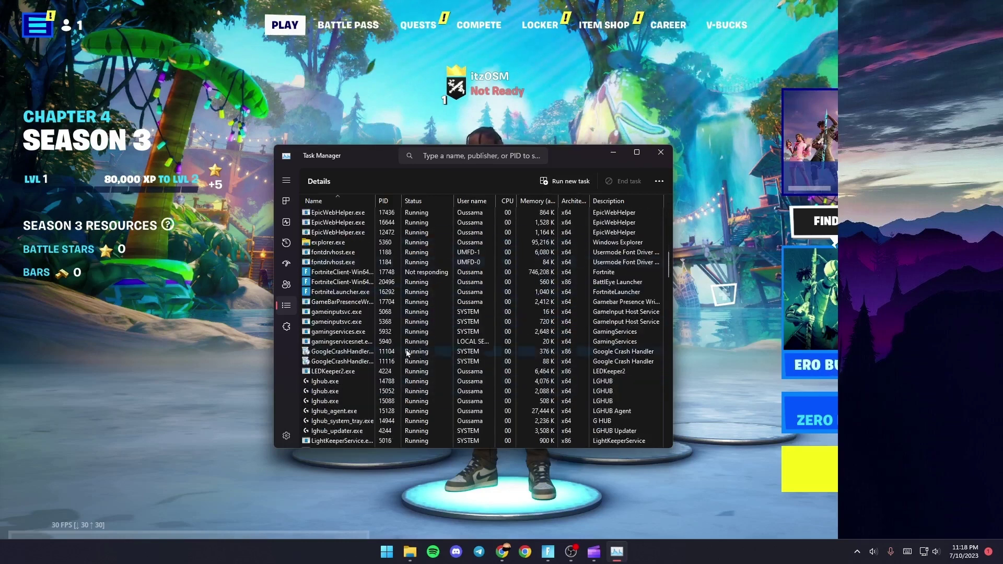
{"action": "right_click", "coordinate": [401, 272]}
{"action": "mouse_move", "coordinate": [452, 327]}
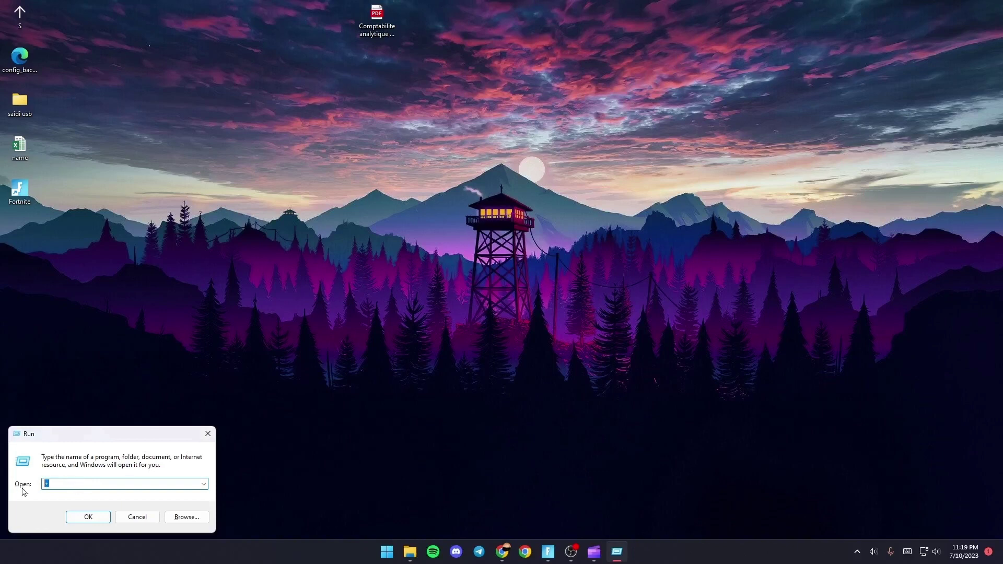
{"action": "type", "text": "%t"}
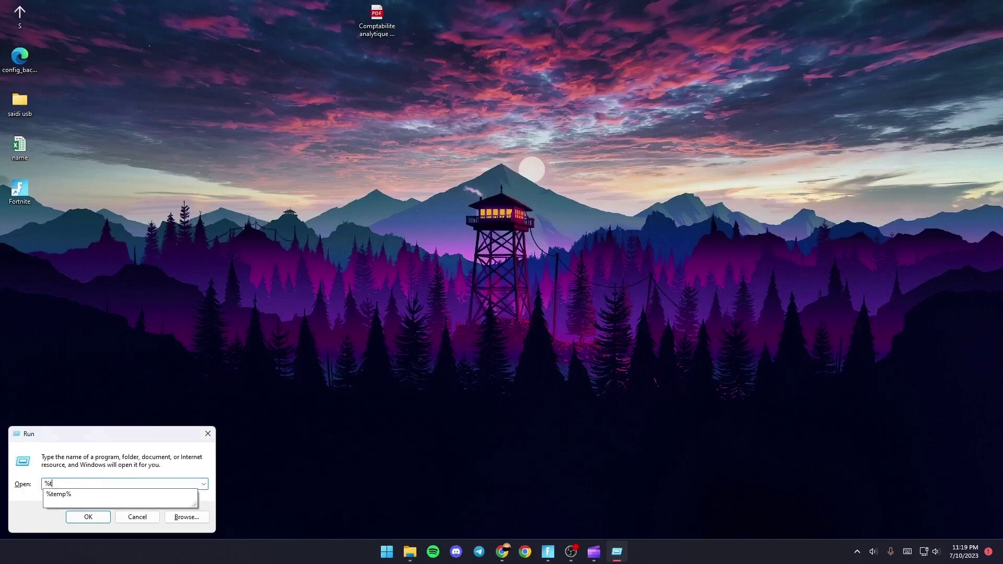
{"action": "type", "text": "emp%"}
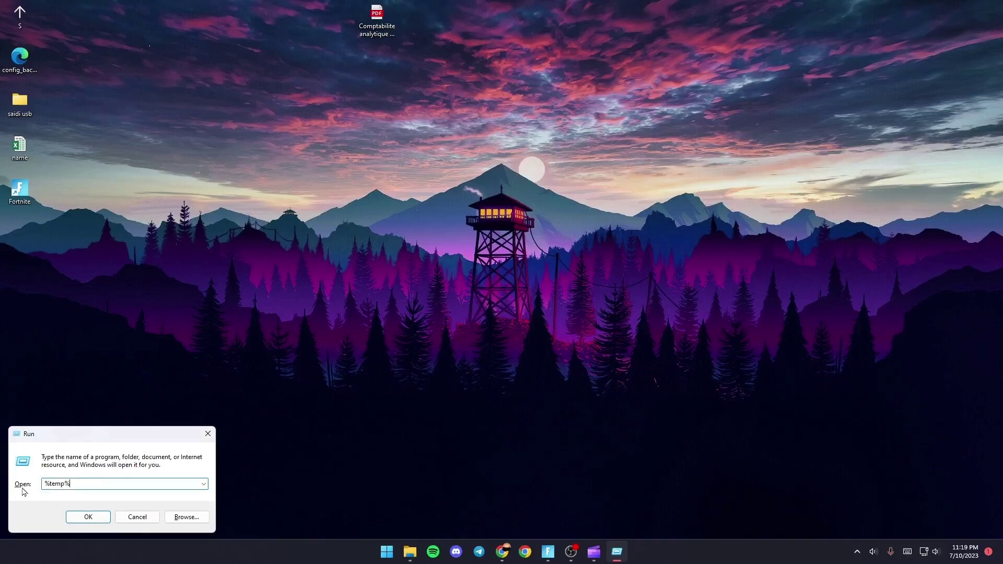
Run %temp% to open the user's Temp folder in File Explorer
{"action": "left_click", "coordinate": [87, 516]}
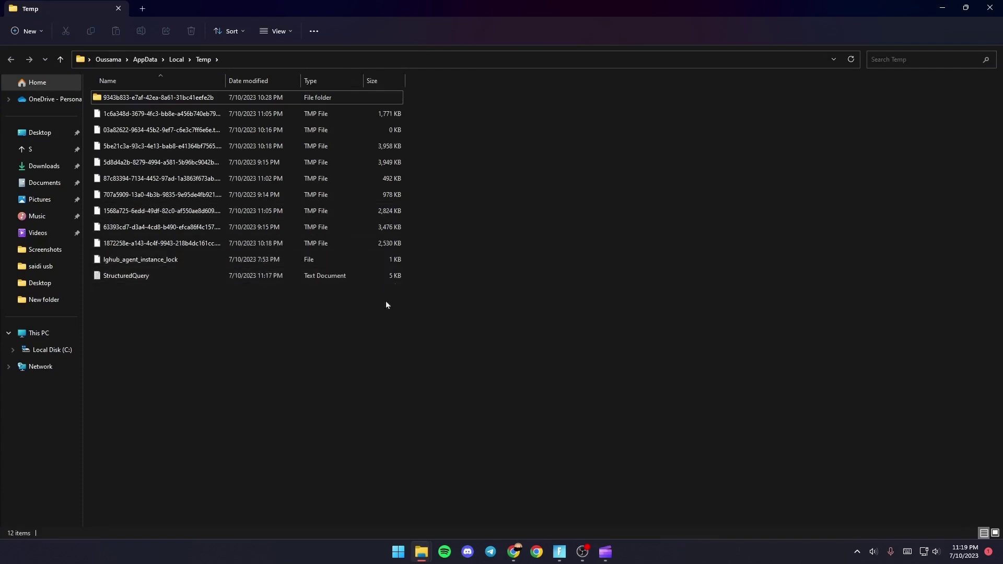
Select all 12 items in the Temp folder and delete them
{"action": "left_click", "coordinate": [227, 244]}
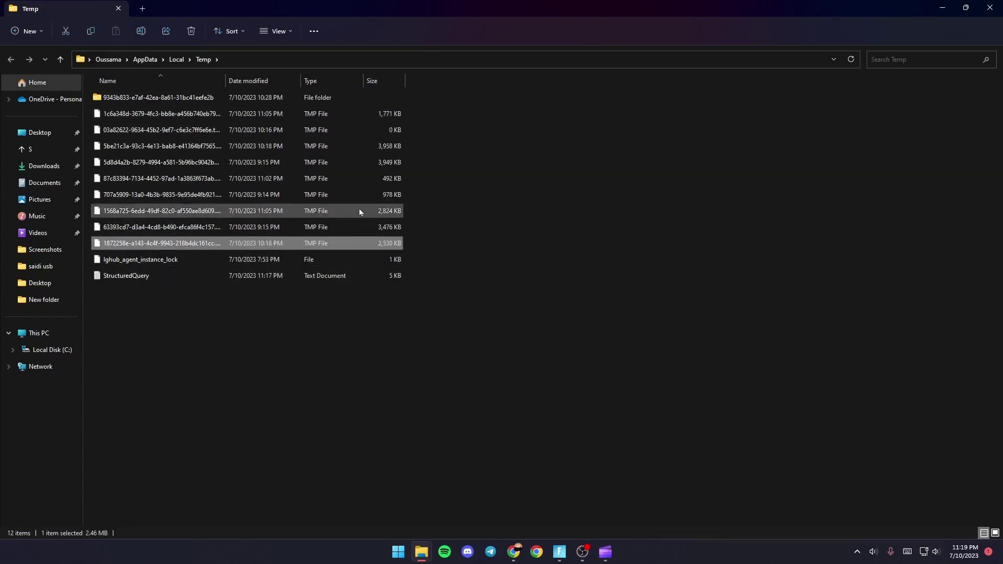
{"action": "left_click", "coordinate": [293, 196]}
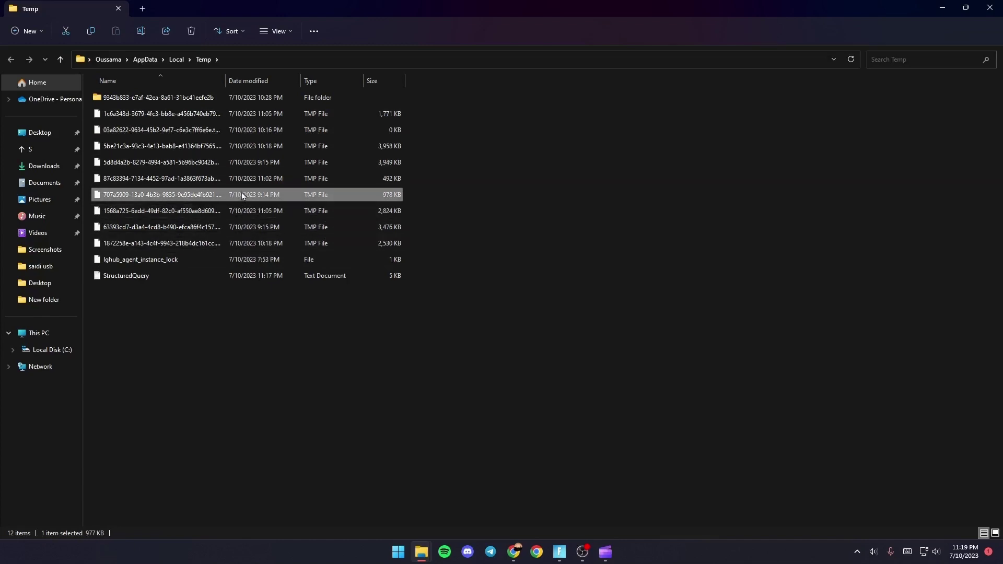
{"action": "key", "text": "ctrl+a"}
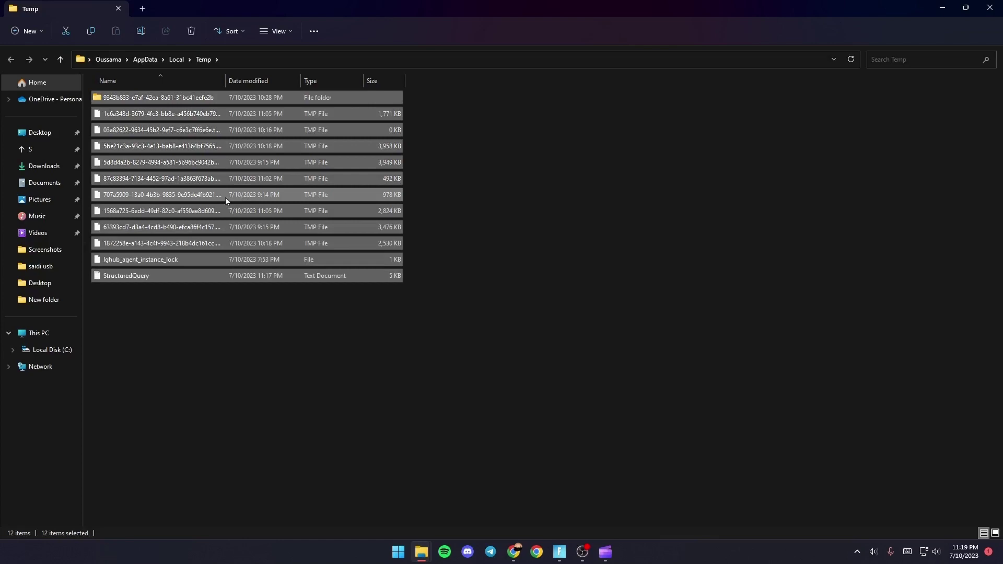
{"action": "right_click", "coordinate": [226, 197]}
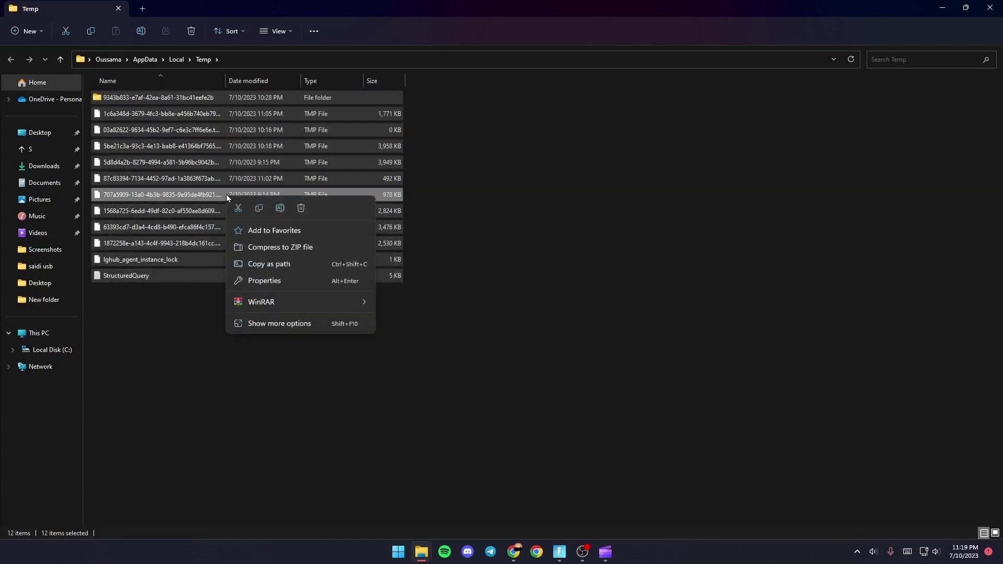
{"action": "left_click", "coordinate": [302, 208]}
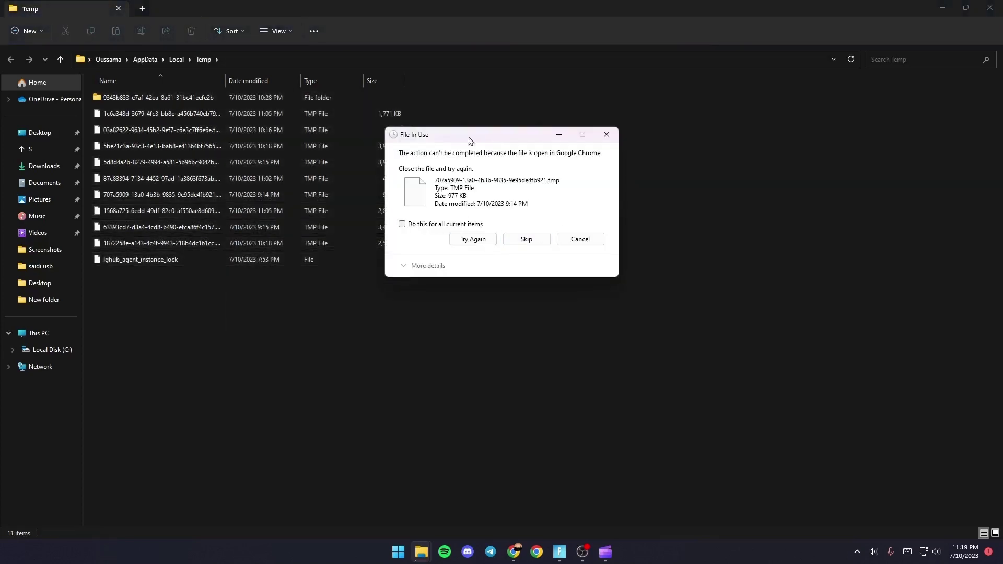
Skip the in-use temp files and folder, then close the Temp window
{"action": "left_click_drag", "start_coordinate": [499, 137], "coordinate": [536, 168]}
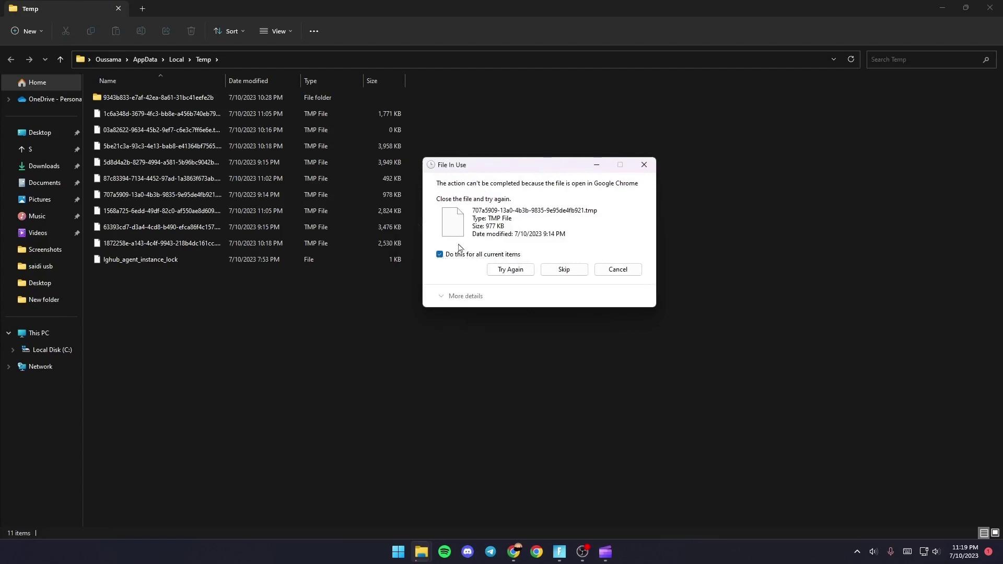
{"action": "left_click", "coordinate": [554, 272]}
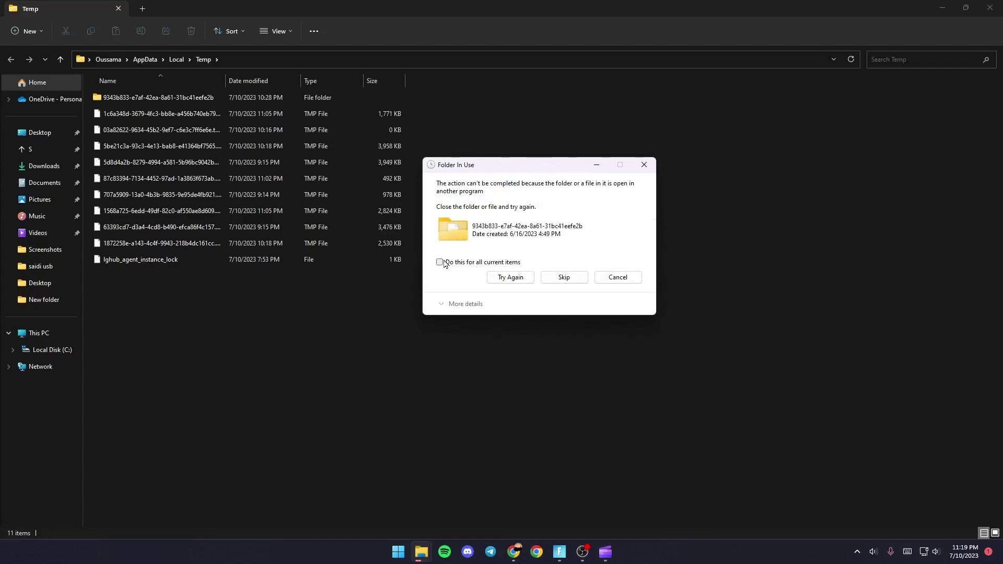
{"action": "left_click", "coordinate": [571, 278]}
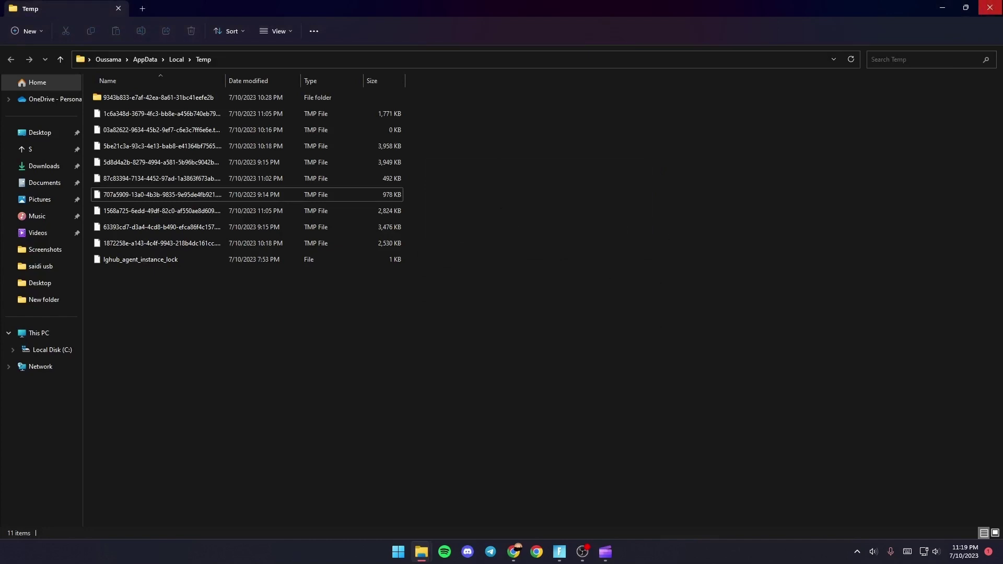
{"action": "left_click", "coordinate": [989, 8]}
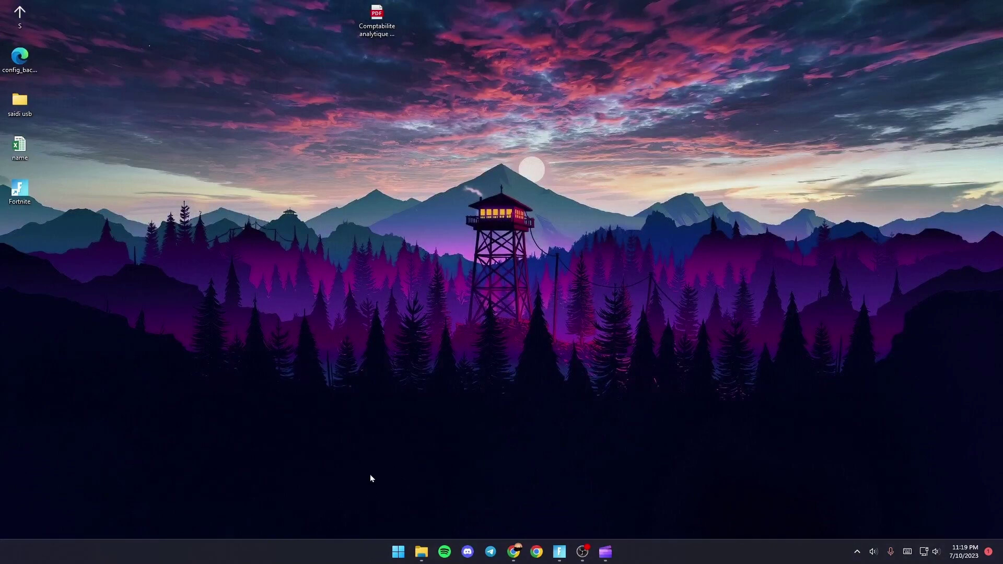
Launch Settings from Start search, then search 'graphics' to reach the Graphics settings page
{"action": "left_click", "coordinate": [401, 554]}
{"action": "left_click", "coordinate": [444, 178]}
{"action": "type", "text": "settings"}
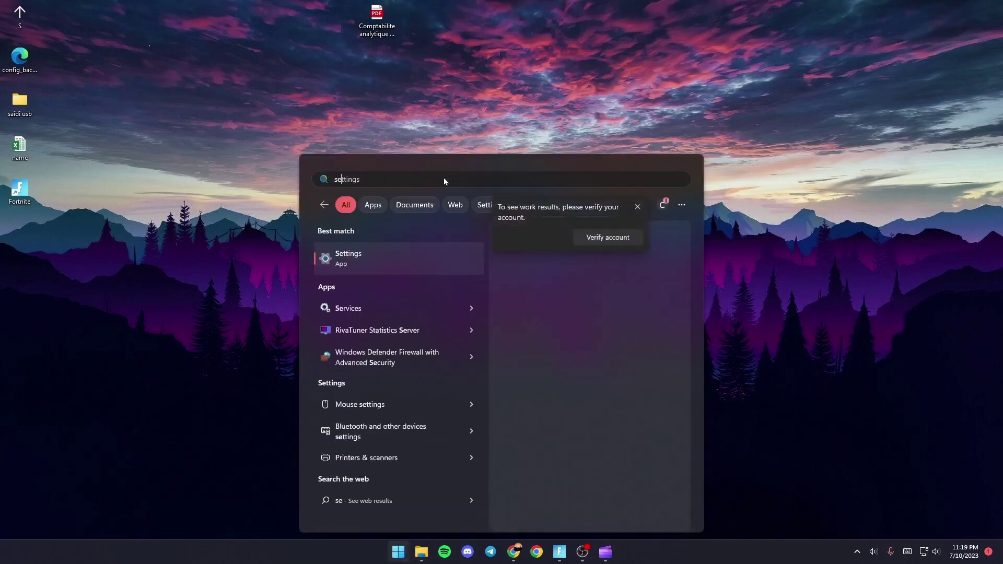
{"action": "left_click", "coordinate": [376, 270]}
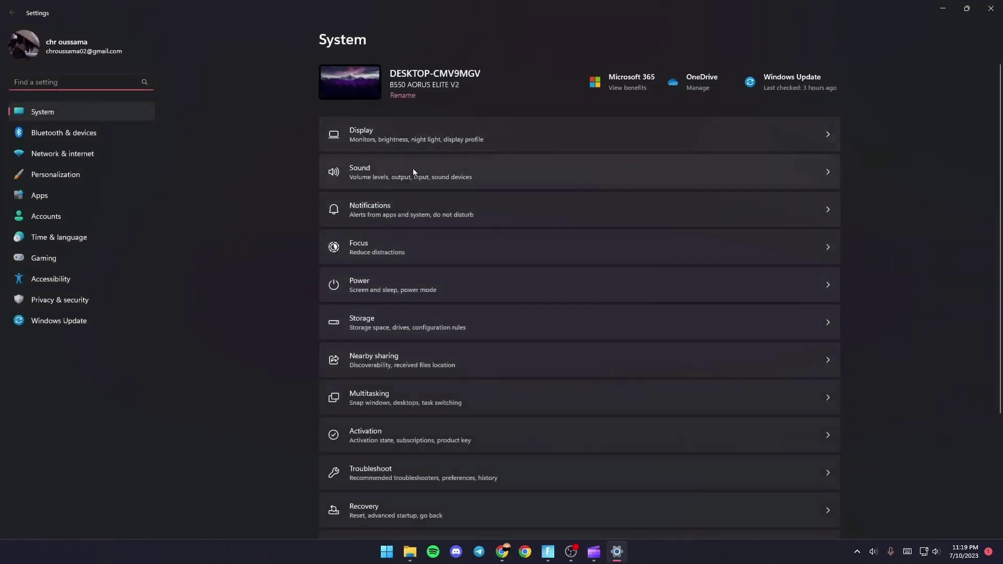
{"action": "left_click", "coordinate": [42, 86]}
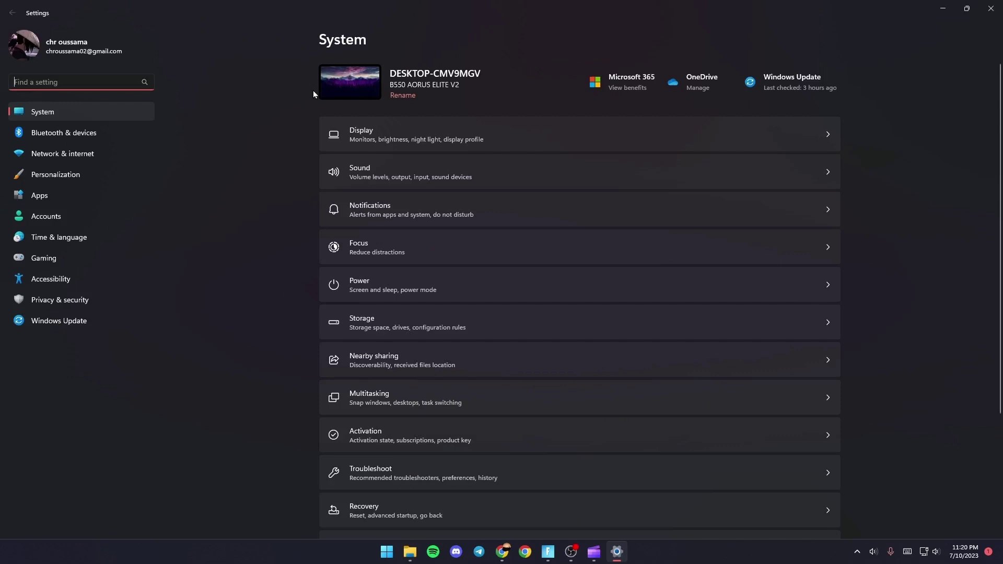
{"action": "type", "text": "gr"}
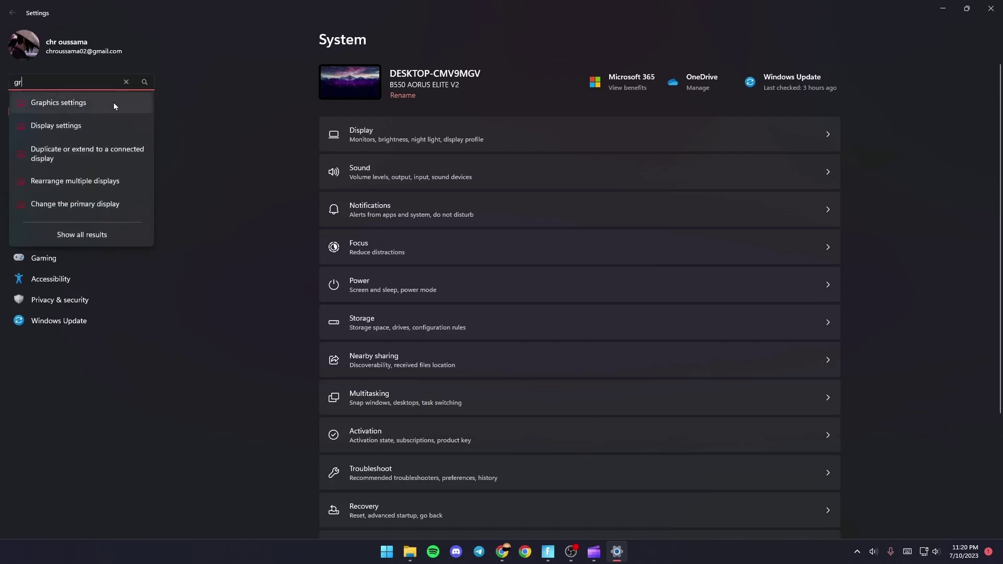
{"action": "left_click", "coordinate": [113, 103]}
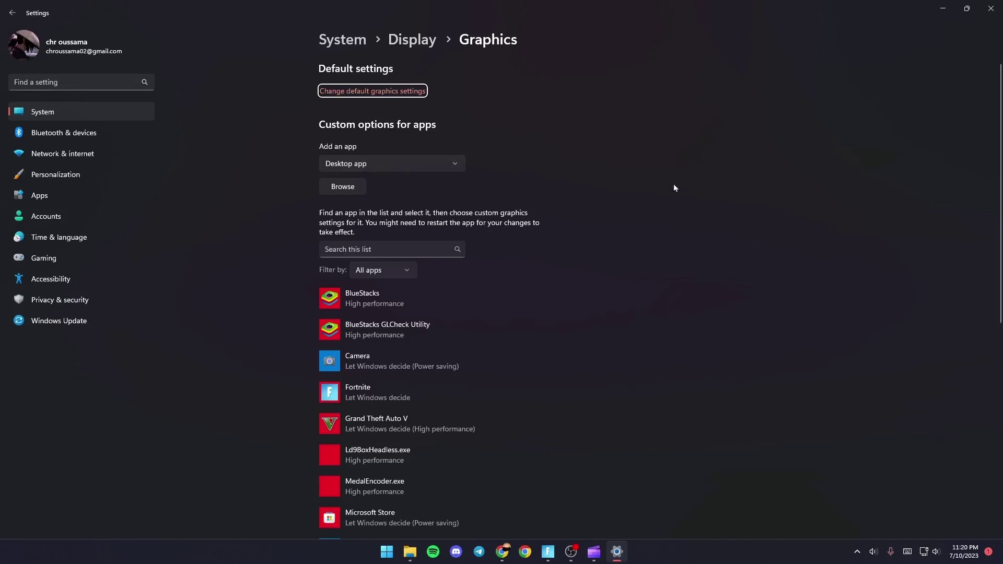
{"action": "scroll", "coordinate": [674, 230], "scroll_direction": "down", "scroll_amount": 1}
{"action": "scroll", "coordinate": [438, 200], "scroll_direction": "up", "scroll_amount": 1}
Browse to Fortnite\FortniteGame\Binaries\Win64 and add FortniteClient-Win64-Shipping to the Graphics list
{"action": "left_click", "coordinate": [346, 186]}
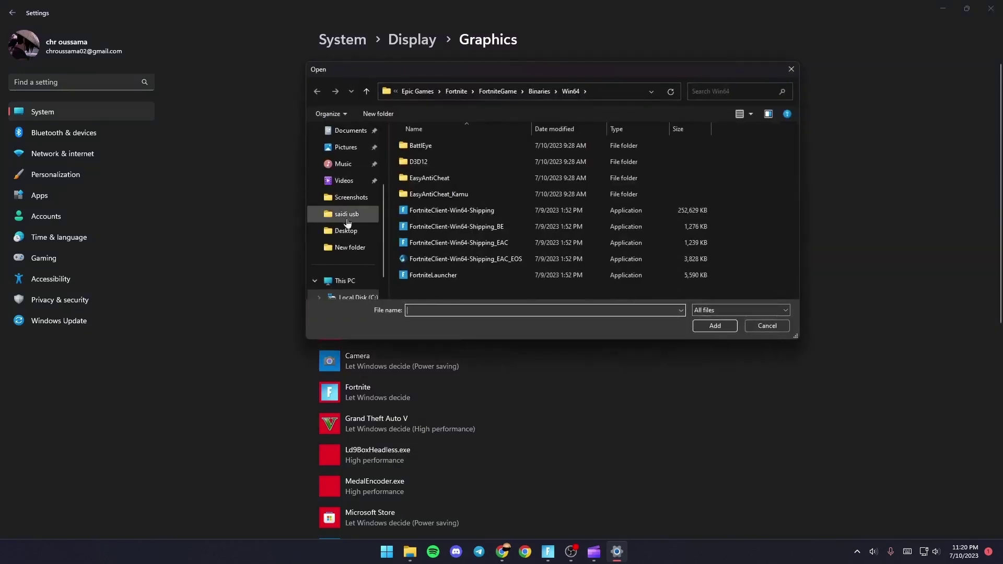
{"action": "left_click", "coordinate": [458, 91]}
{"action": "left_click", "coordinate": [412, 91]}
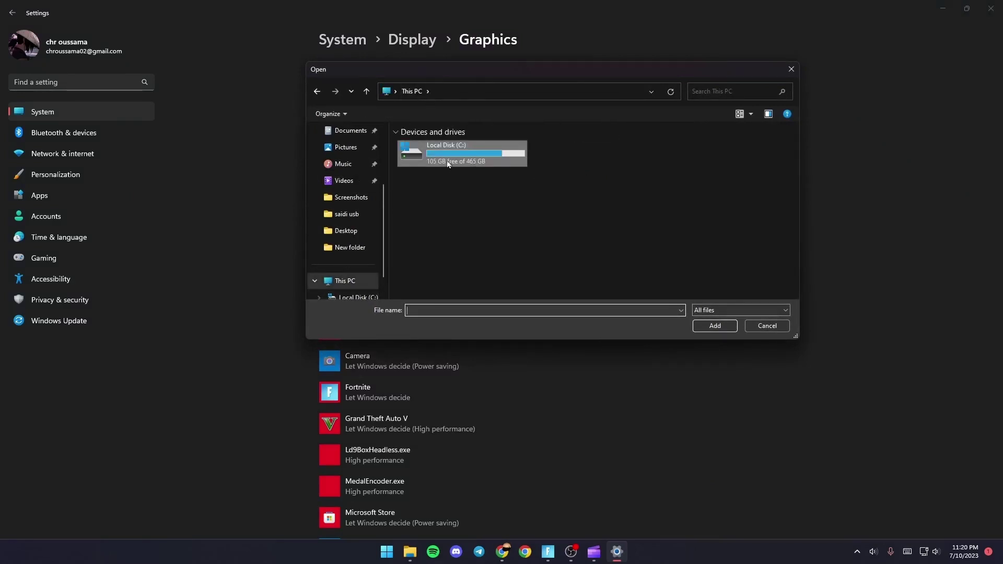
{"action": "double_click", "coordinate": [486, 148]}
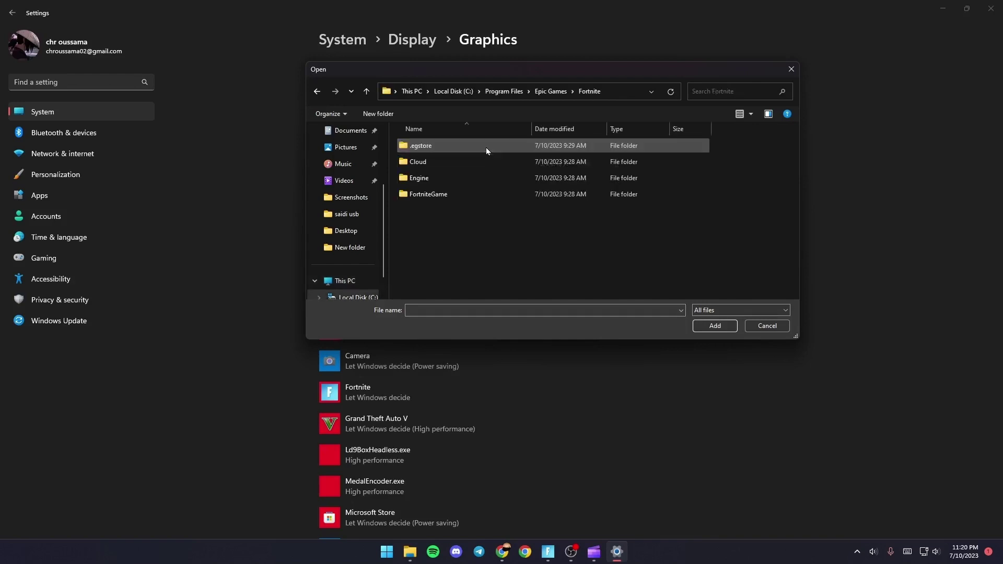
{"action": "double_click", "coordinate": [459, 193]}
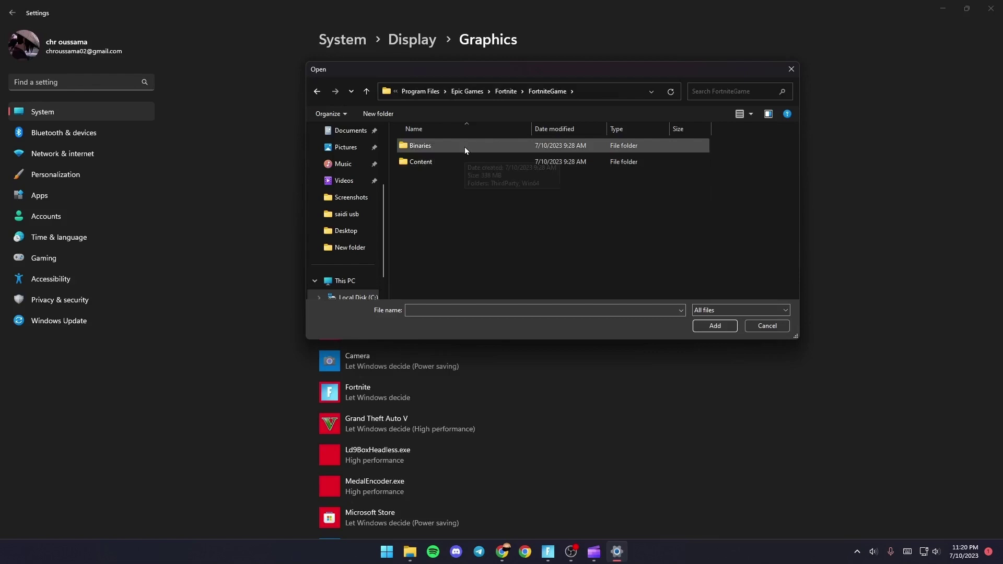
{"action": "double_click", "coordinate": [465, 147]}
{"action": "double_click", "coordinate": [465, 159]}
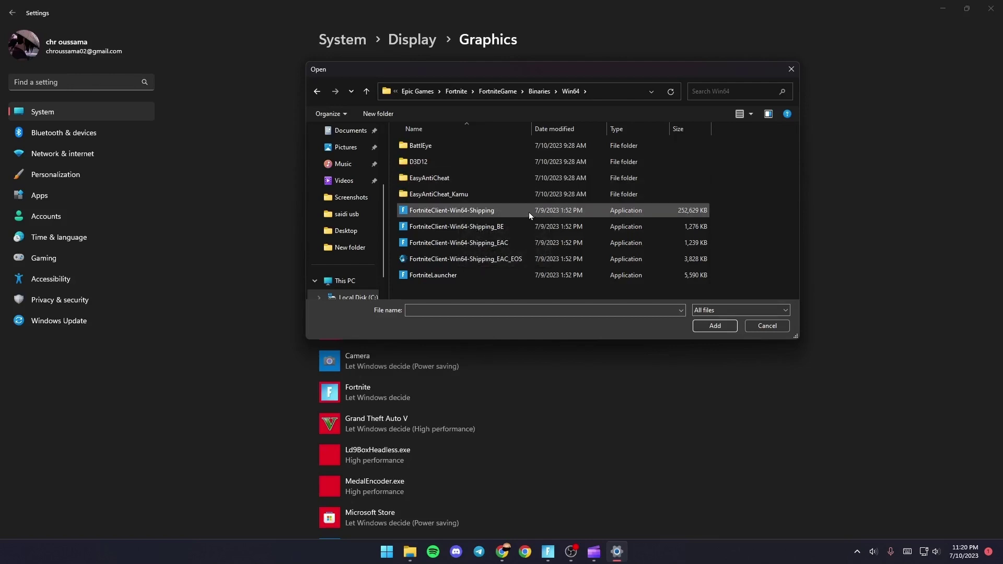
{"action": "double_click", "coordinate": [530, 211]}
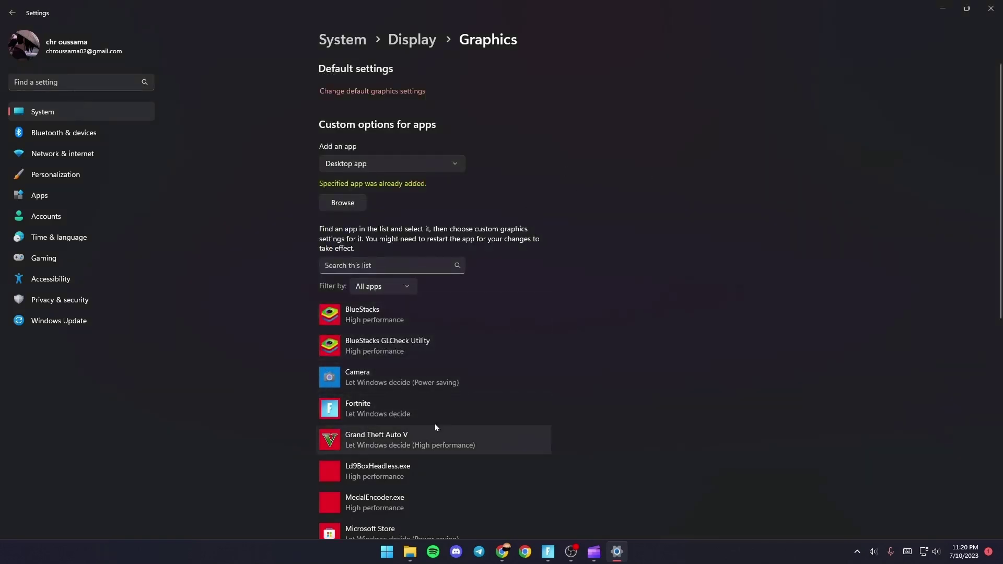
{"action": "scroll", "coordinate": [435, 425], "scroll_direction": "down", "scroll_amount": 2}
{"action": "scroll", "coordinate": [428, 406], "scroll_direction": "down", "scroll_amount": 2}
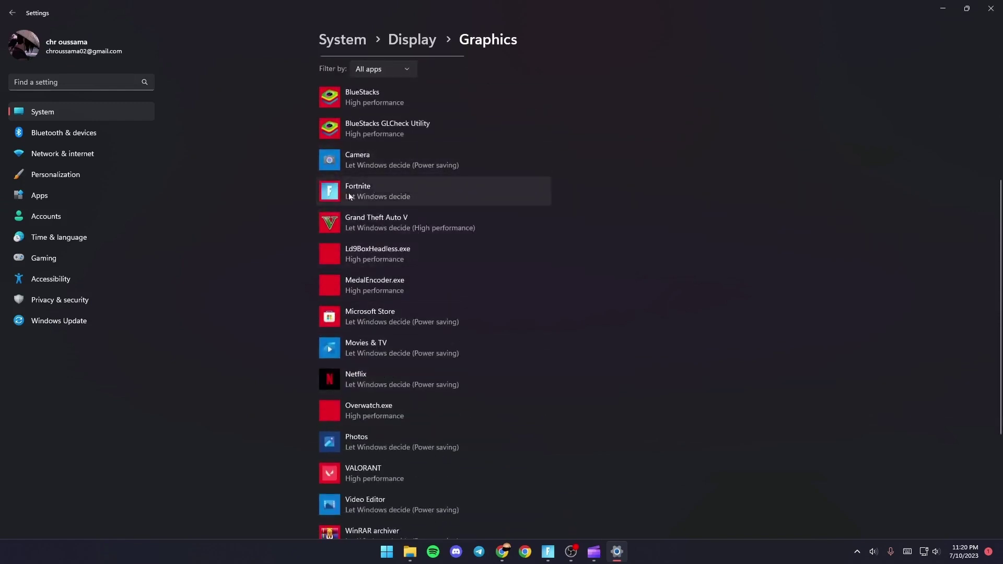
Save High performance as Fortnite's graphics preference and close Settings
{"action": "left_click", "coordinate": [386, 197]}
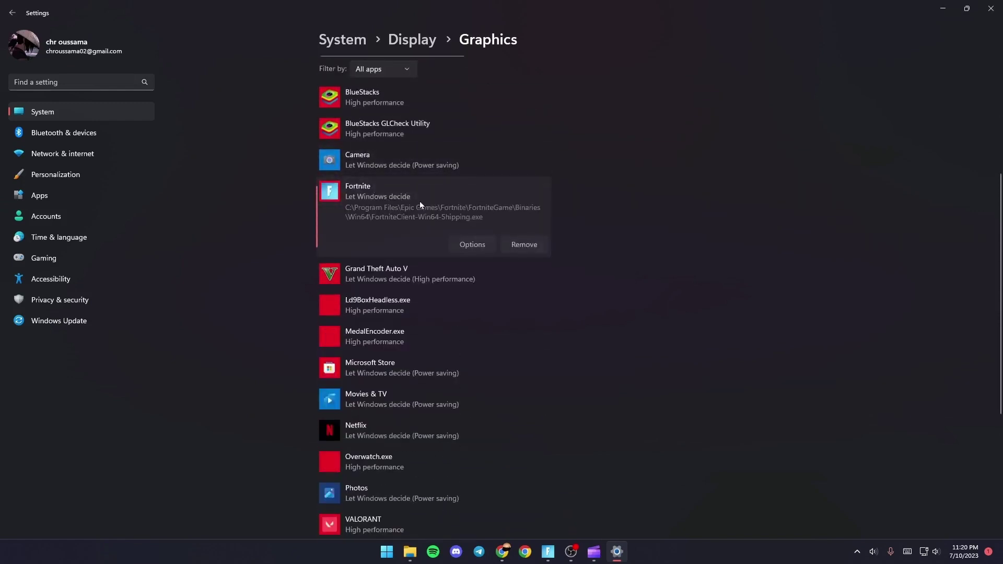
{"action": "left_click", "coordinate": [473, 245]}
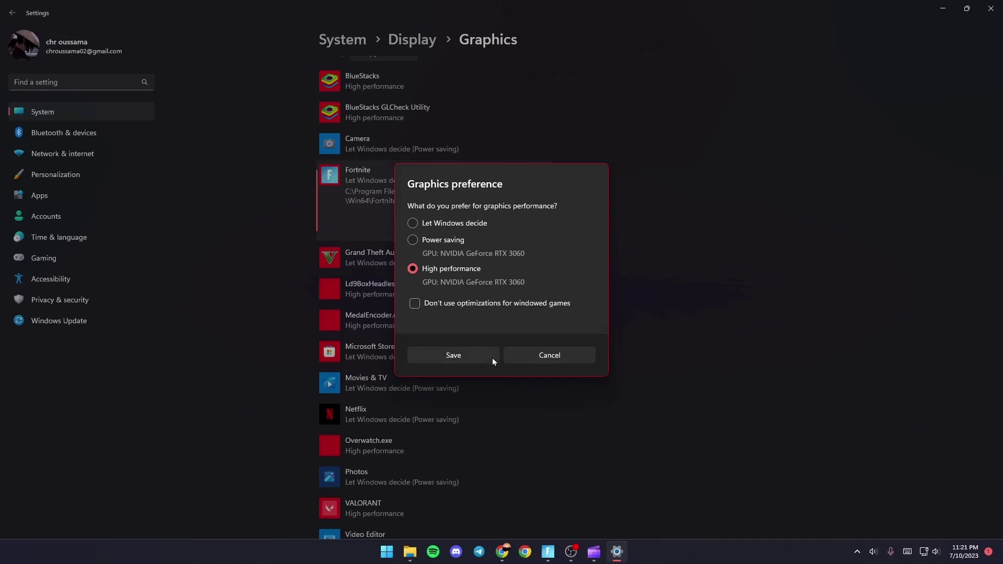
{"action": "left_click", "coordinate": [552, 356]}
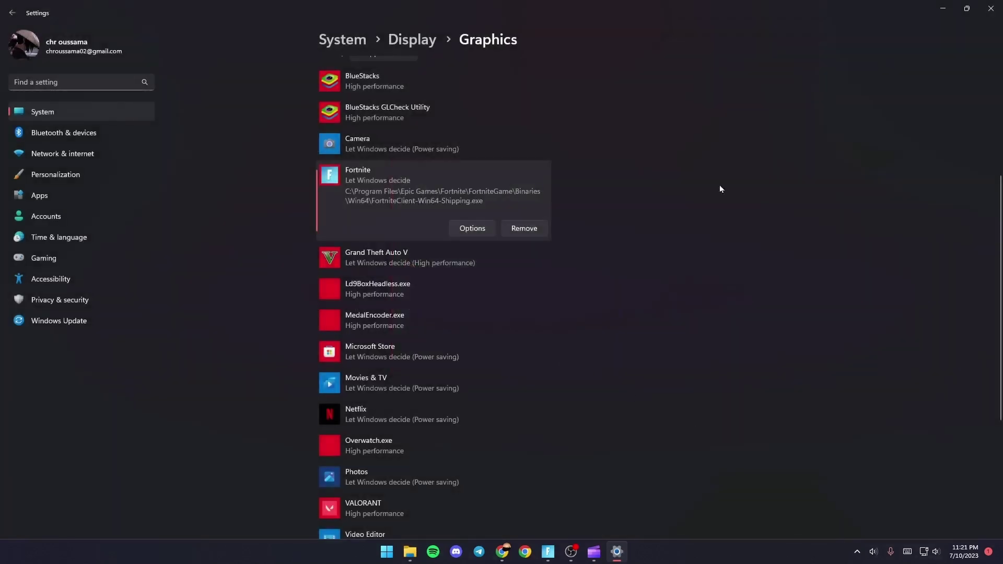
{"action": "left_click", "coordinate": [991, 8]}
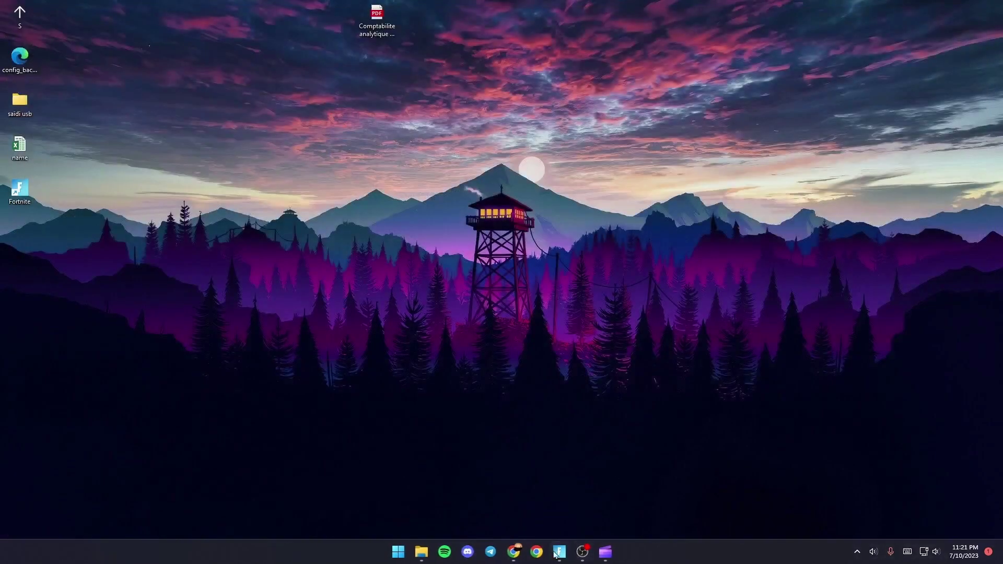
Refocus Fortnite and exit its video settings to the Chapter 4 Season 3 lobby
{"action": "left_click", "coordinate": [563, 553]}
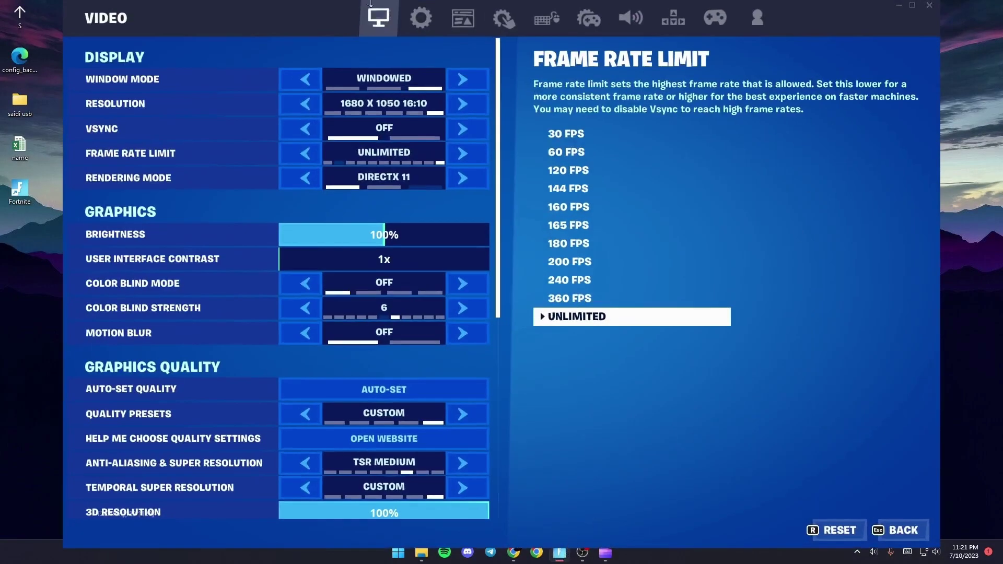
{"action": "key", "text": "Escape"}
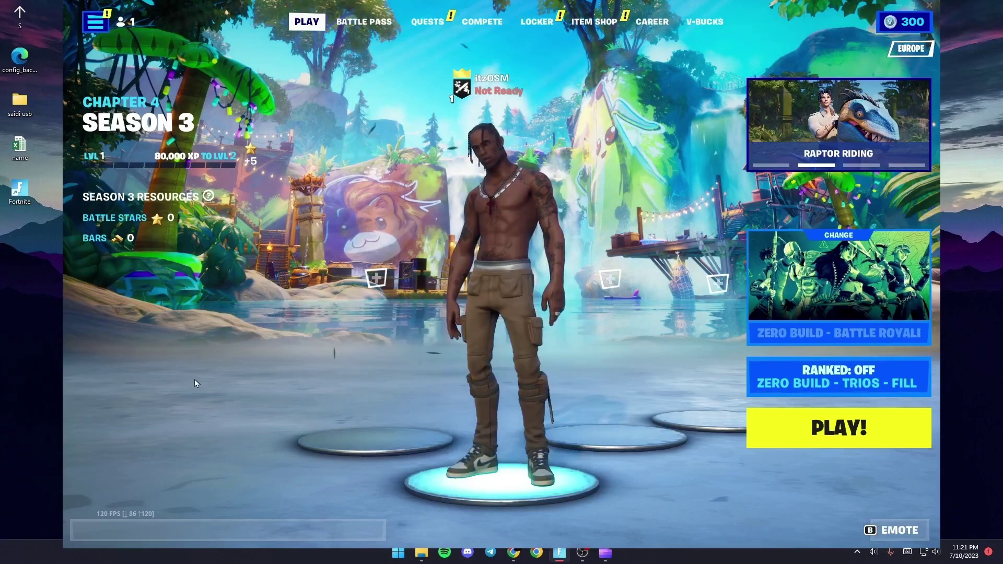